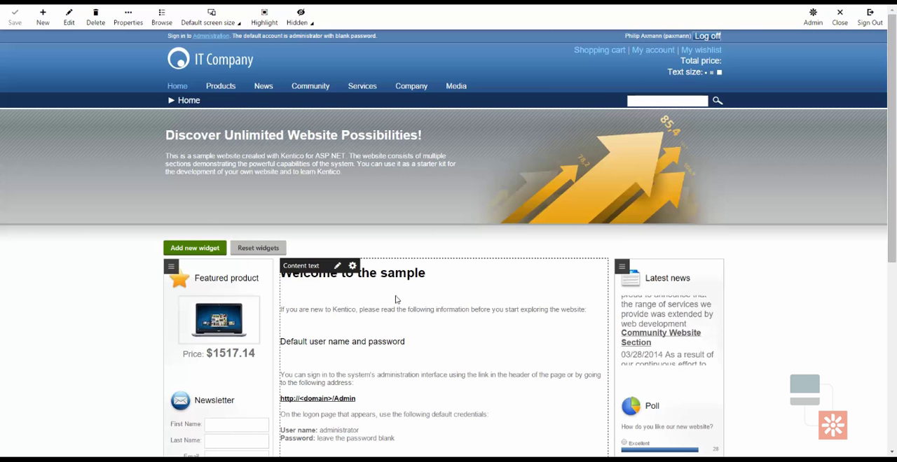
Open the home page's Content text for editing and add an empty paragraph below the "Welcome to the sample" heading.
left_click(336, 269)
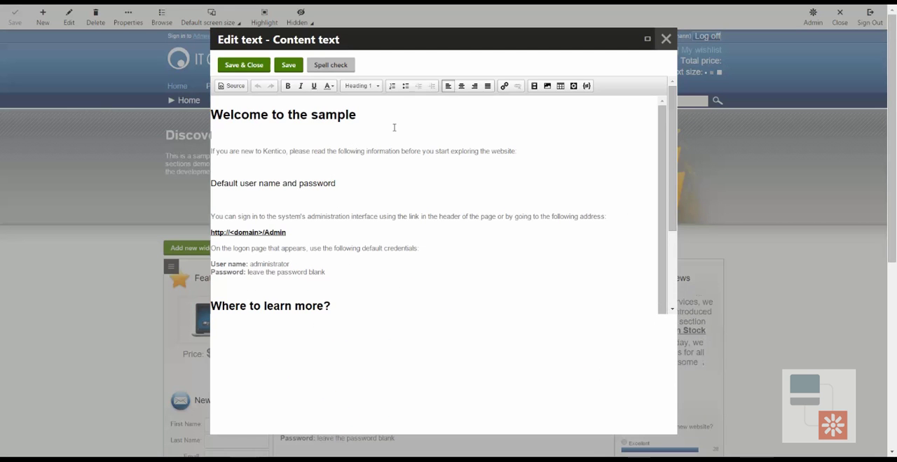
left_click(394, 128)
key("Return")
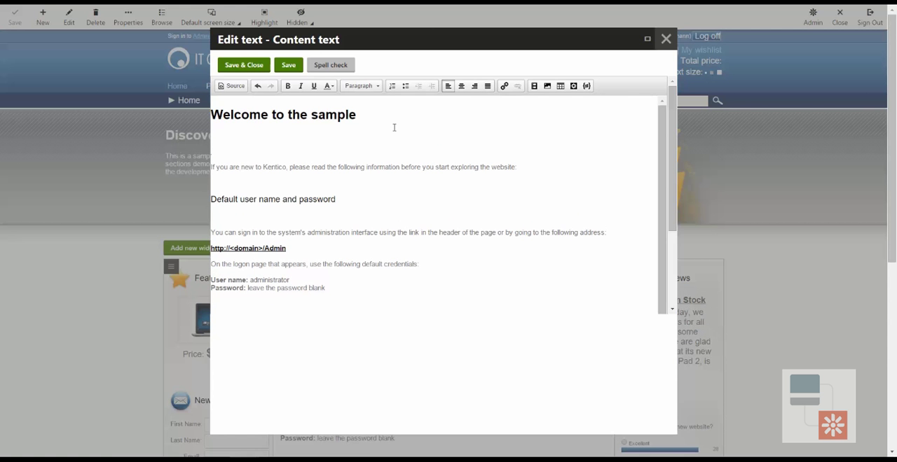
View the DefaultPictureparkLibrary images available for insertion in the text, and close the media selection without choosing one.
left_click(538, 90)
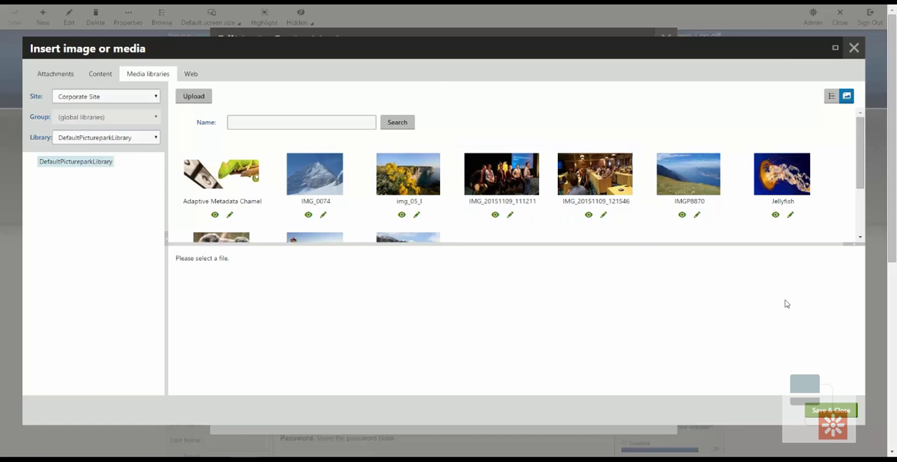
left_click(853, 49)
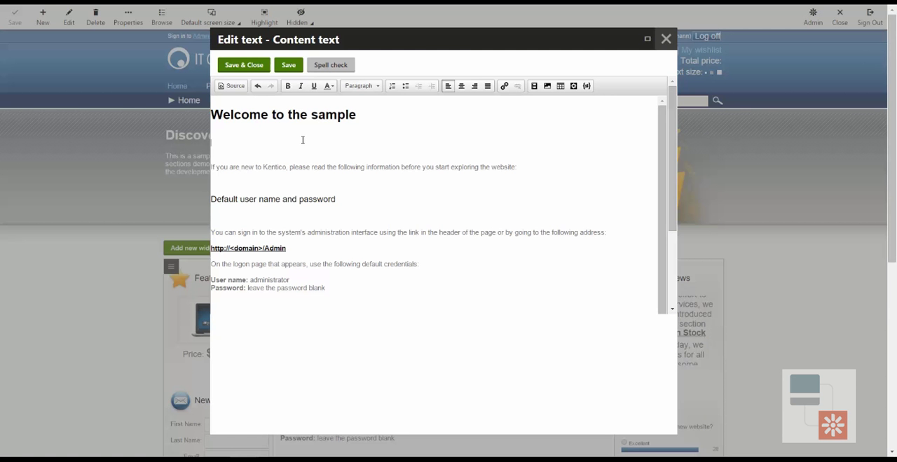
Insert the Place from Picturepark widget from the Picturepark Widget category and choose to download the asset to Kentico.
left_click(574, 86)
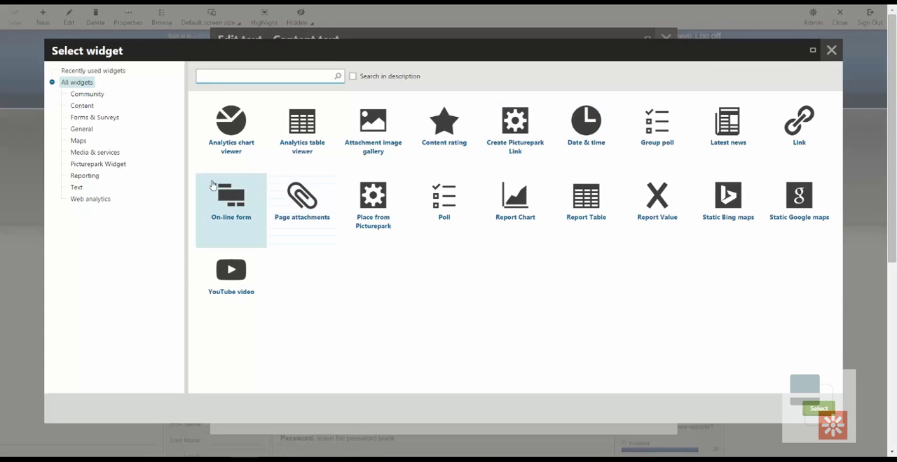
left_click(111, 166)
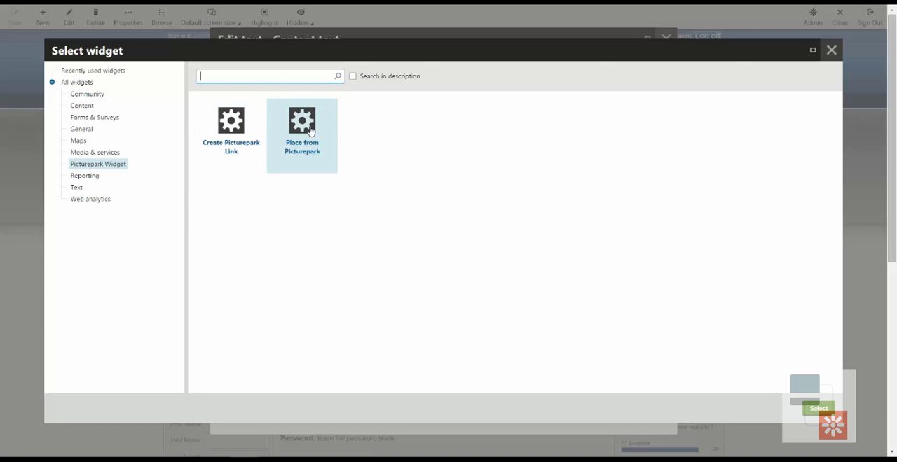
left_click(819, 408)
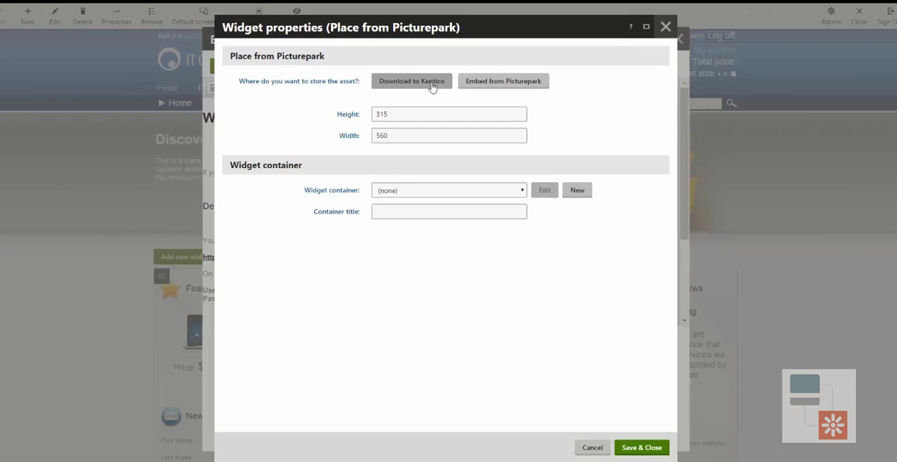
left_click(495, 143)
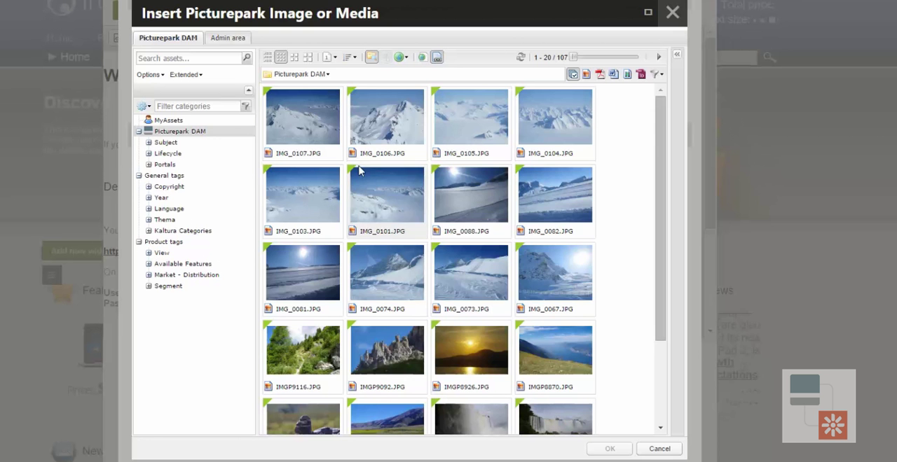
Browse to the second page of Picturepark DAM assets and open the details of IMG_20151109_111211.jpg, the stage panel photo.
mouse_move(496, 195)
scroll(496, 196, "down", 4)
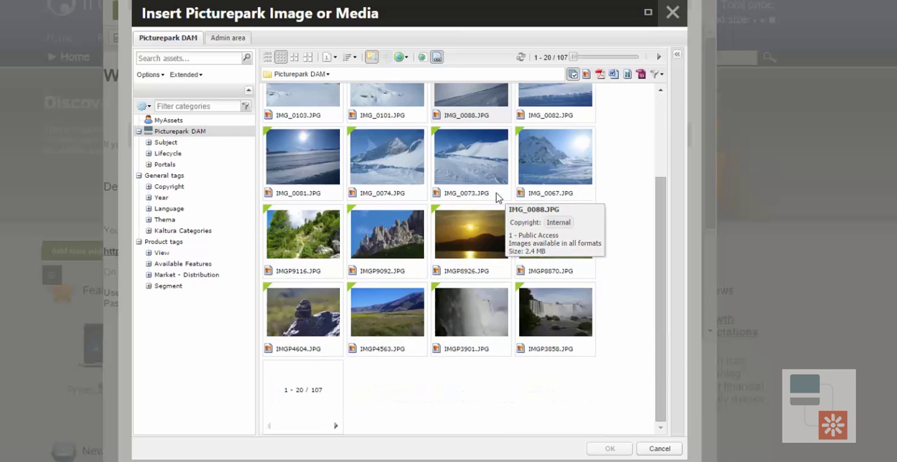
scroll(550, 213, "up", 3)
scroll(550, 211, "up", 1)
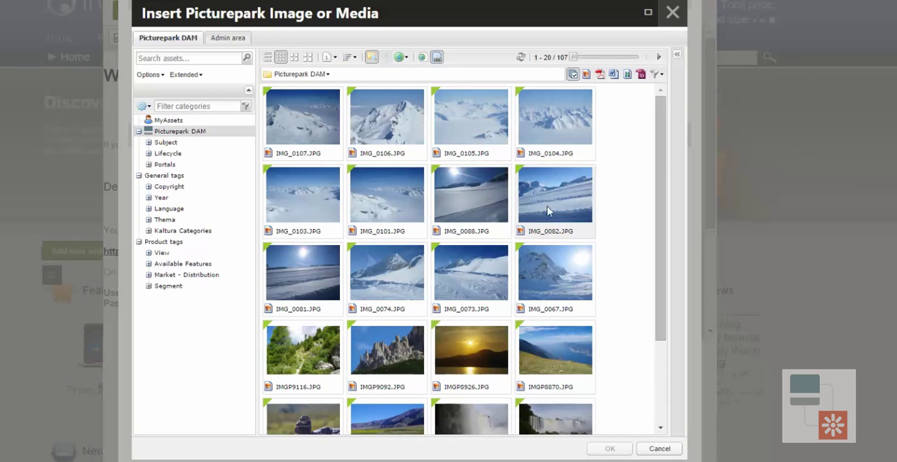
mouse_move(564, 125)
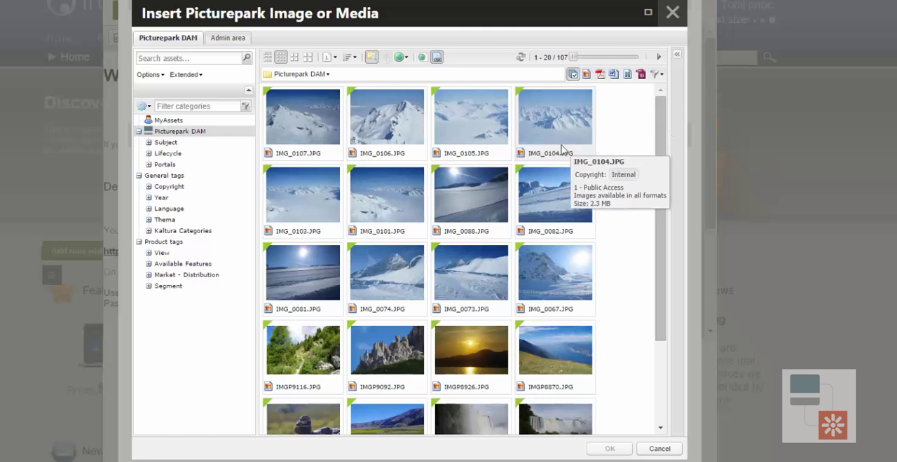
left_click(659, 57)
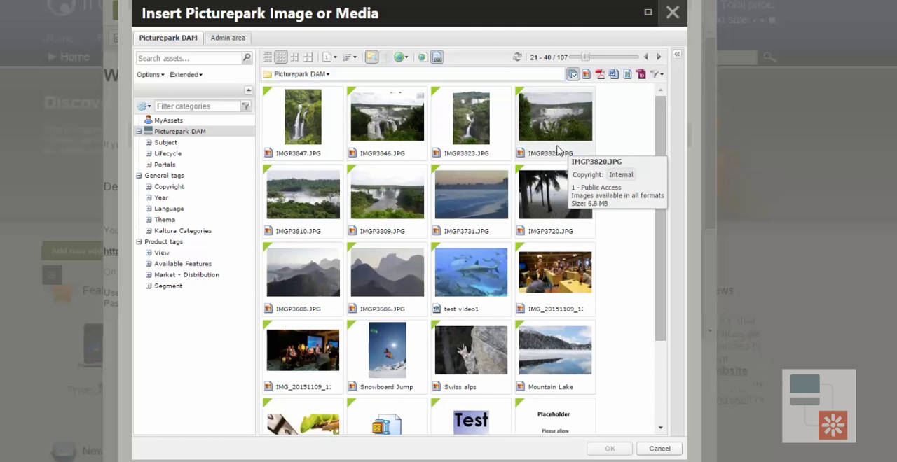
left_click(174, 59)
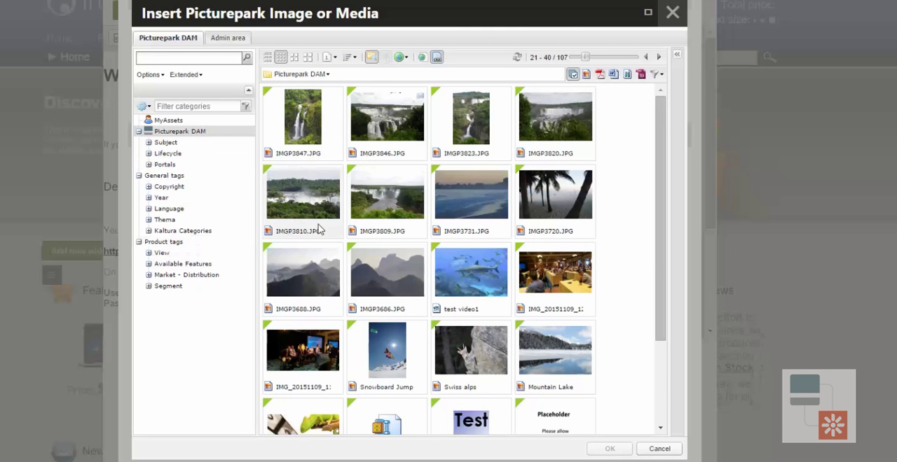
left_click(312, 367)
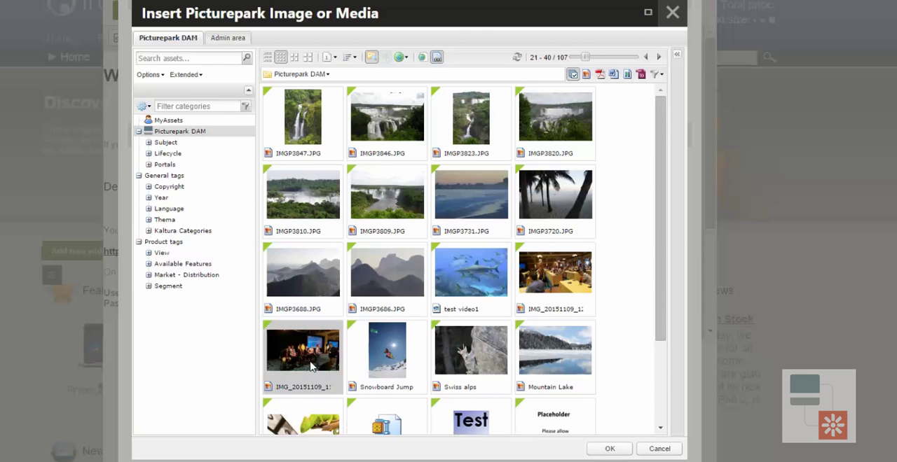
double_click(312, 367)
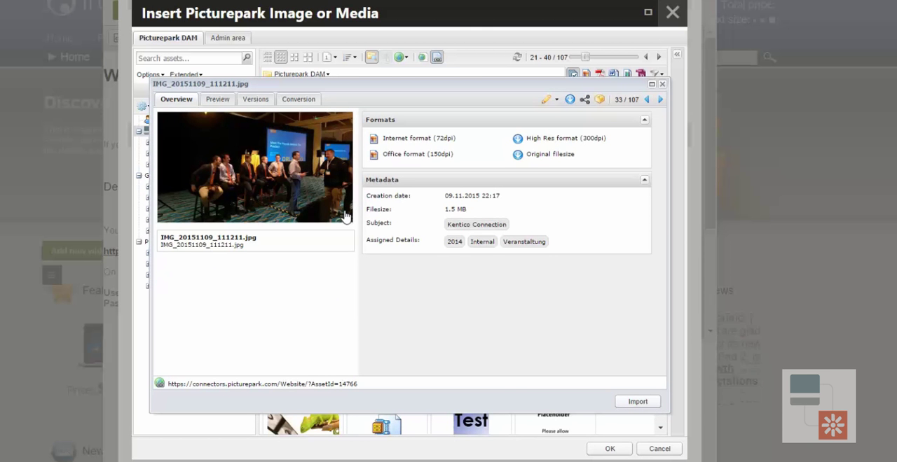
Open the photo's conversion view and set up a FixedRatioAndResize crop with width 600 and height 300.
left_click(307, 102)
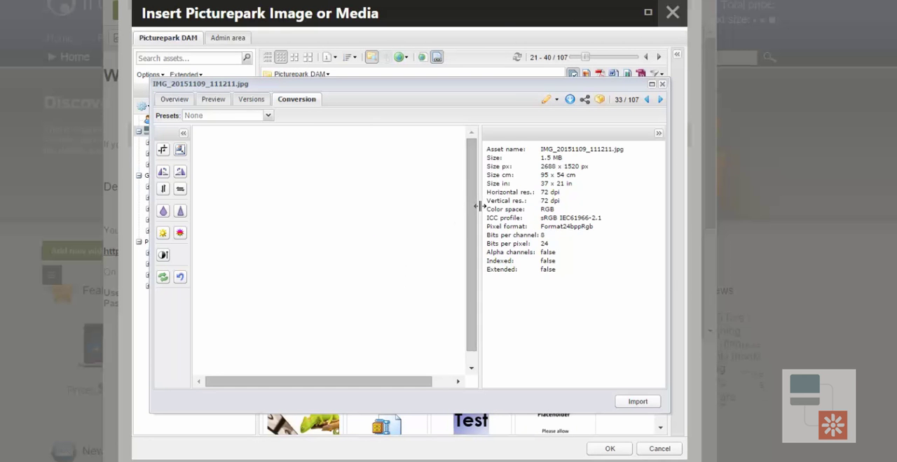
left_click_drag(478, 206, 532, 201)
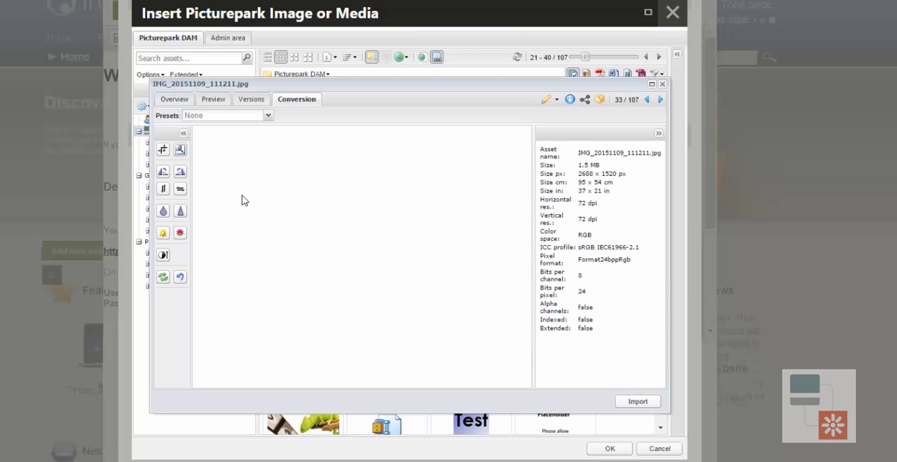
left_click(162, 150)
left_click(550, 231)
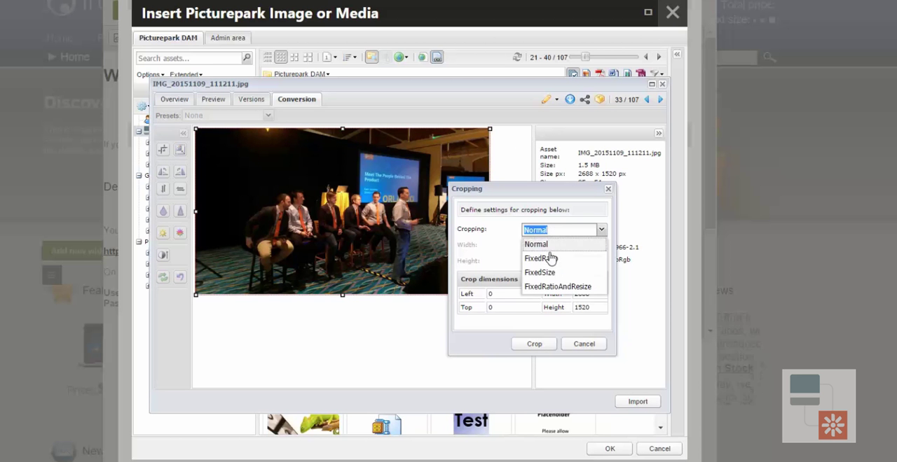
left_click(564, 287)
left_click(563, 247)
double_click(562, 247)
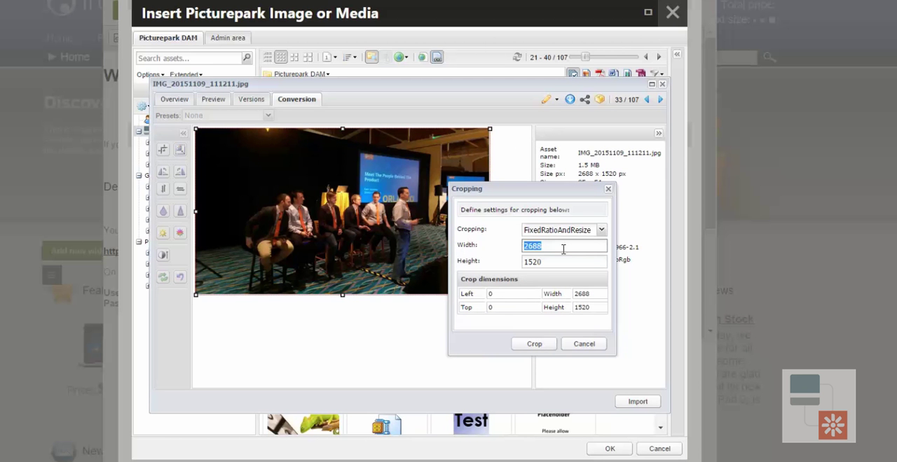
type("600")
key("Tab")
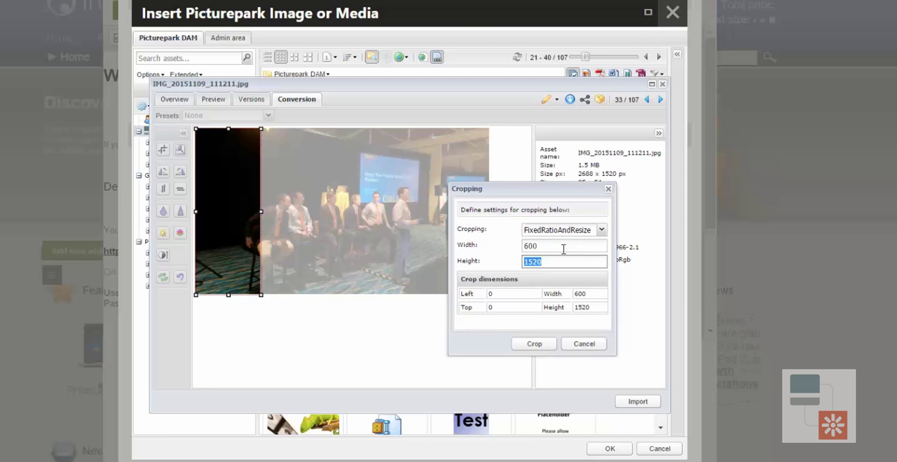
type("300")
left_click(563, 247)
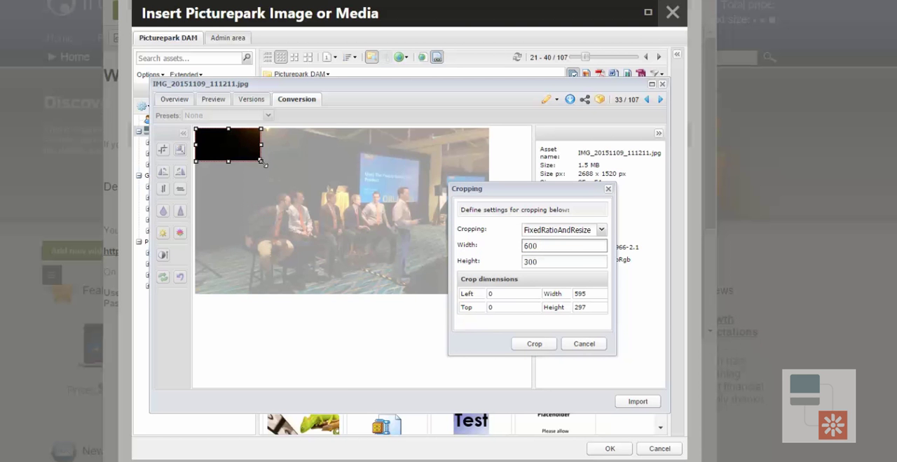
Enlarge the crop area to about 2099 by 1049 px, reposition it lower over the seated group, and apply the crop.
left_click_drag(265, 164, 425, 243)
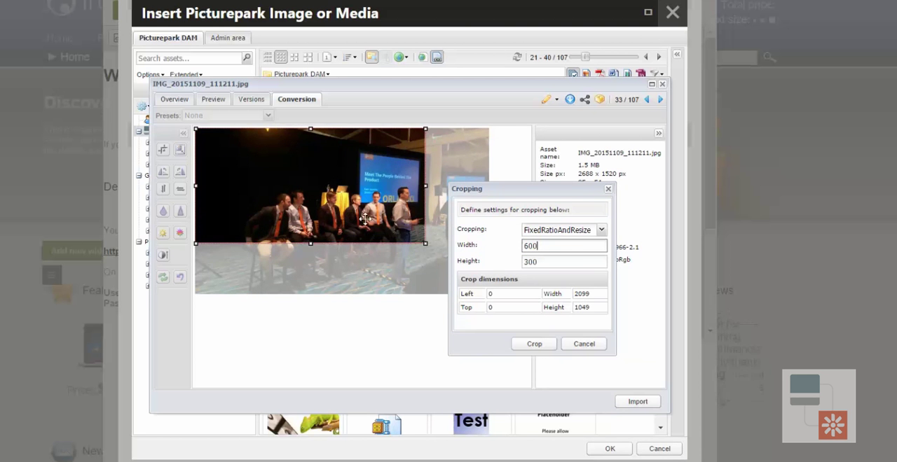
left_click_drag(364, 218, 374, 244)
left_click(536, 344)
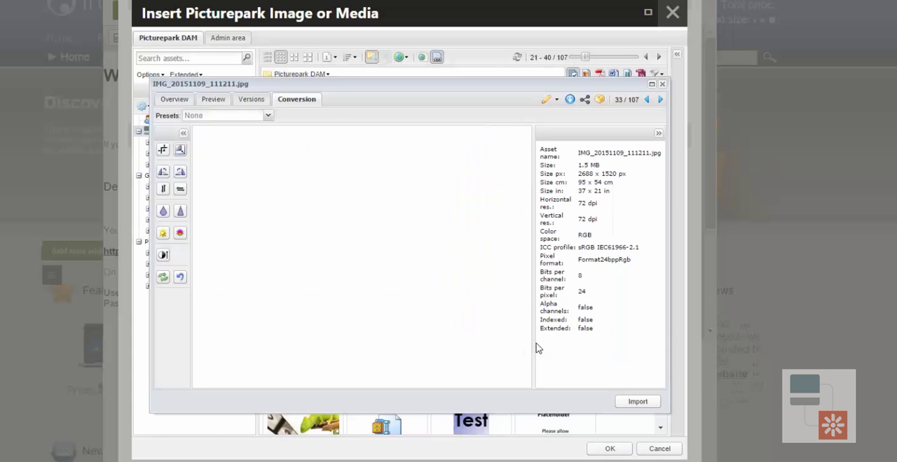
Import the cropped photo as JPEG with RGB color space, sRgb profile and Original DPI (72).
left_click(637, 403)
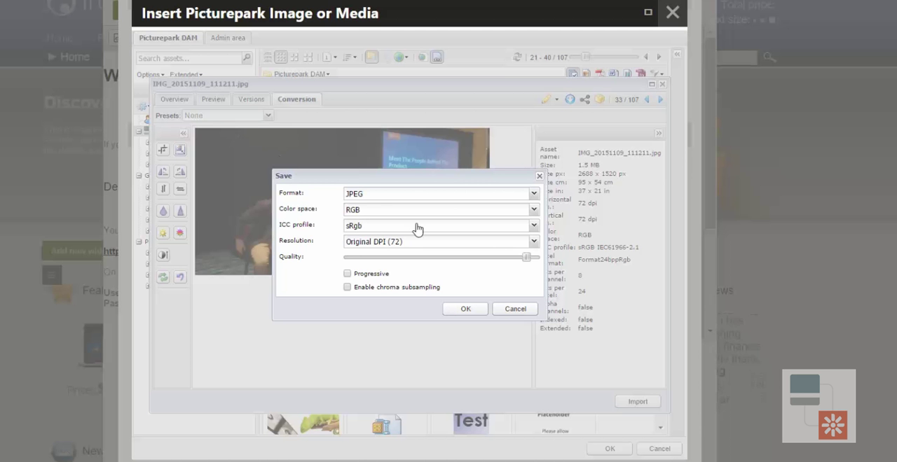
left_click(466, 309)
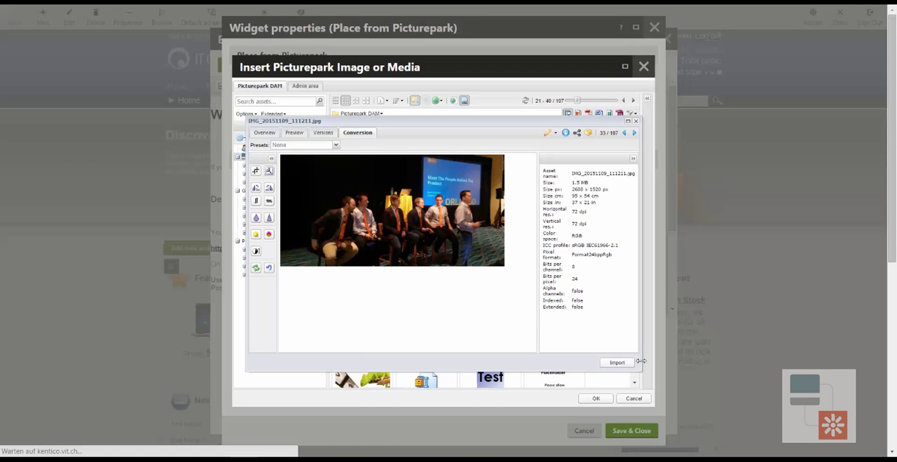
left_click(616, 363)
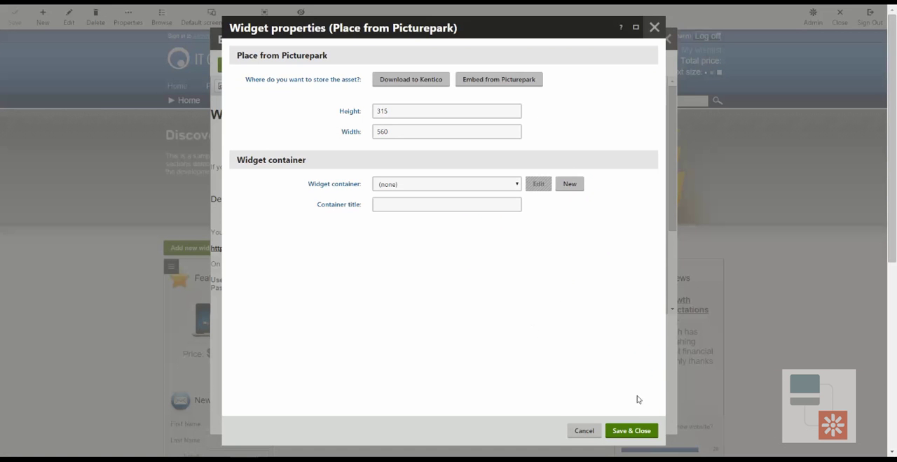
Save the widget properties and the edited content text, and check the placed photo on the home page.
left_click(631, 431)
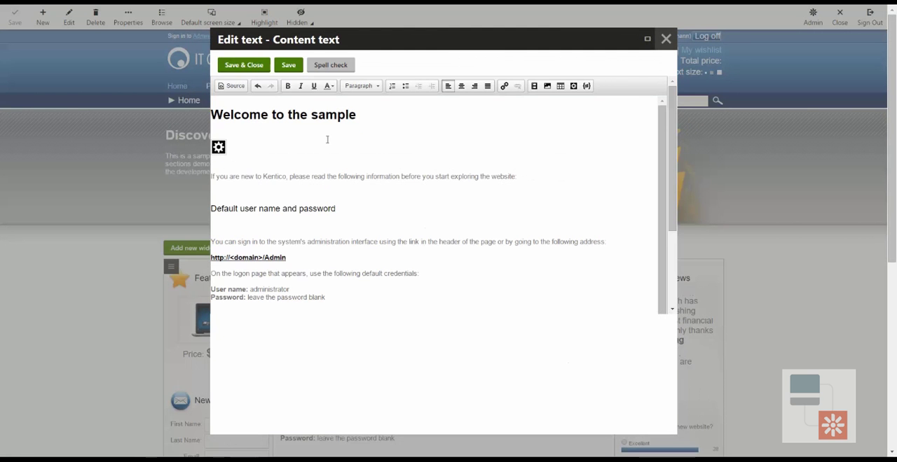
left_click(242, 68)
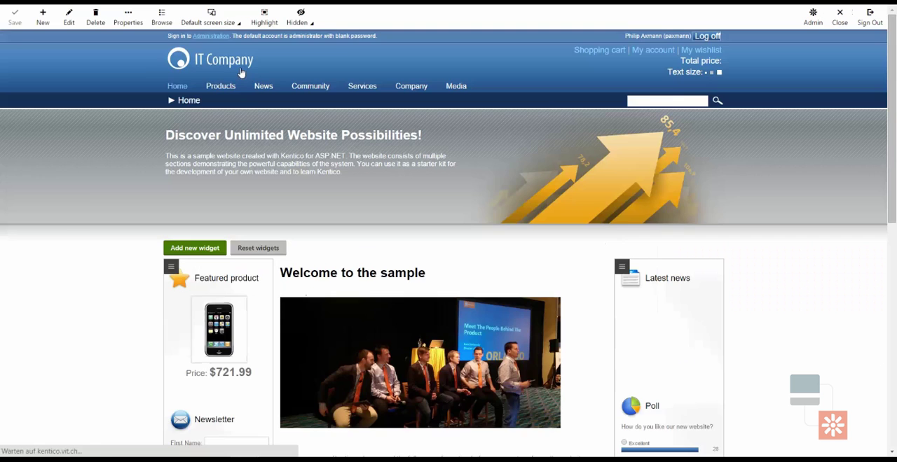
scroll(553, 238, "down", 2)
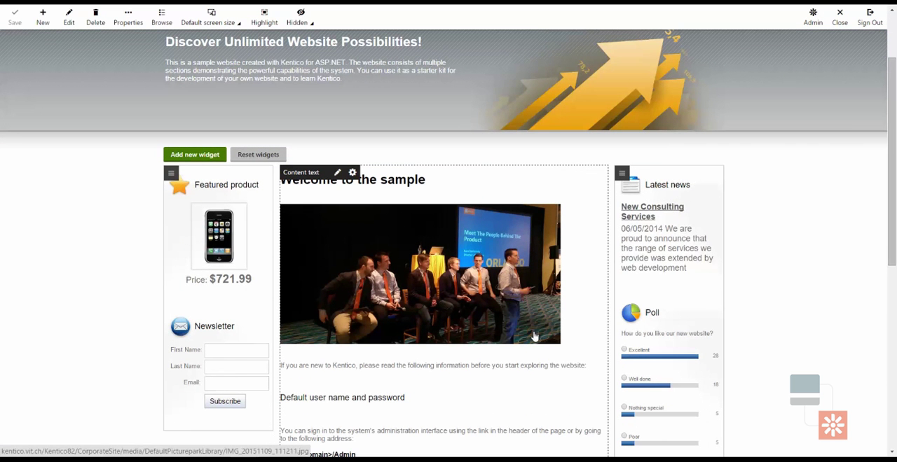
scroll(460, 316, "up", 2)
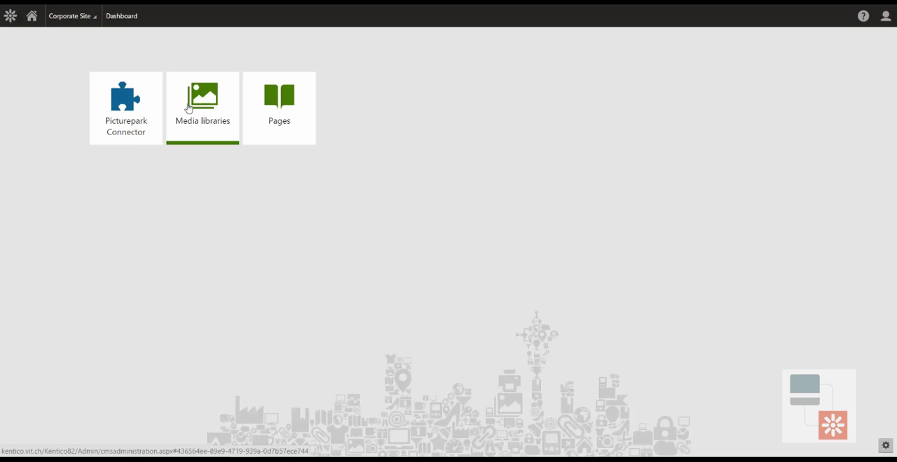
View the site's list of media libraries and open the Picturepark Connector application from the Custom category.
left_click(196, 110)
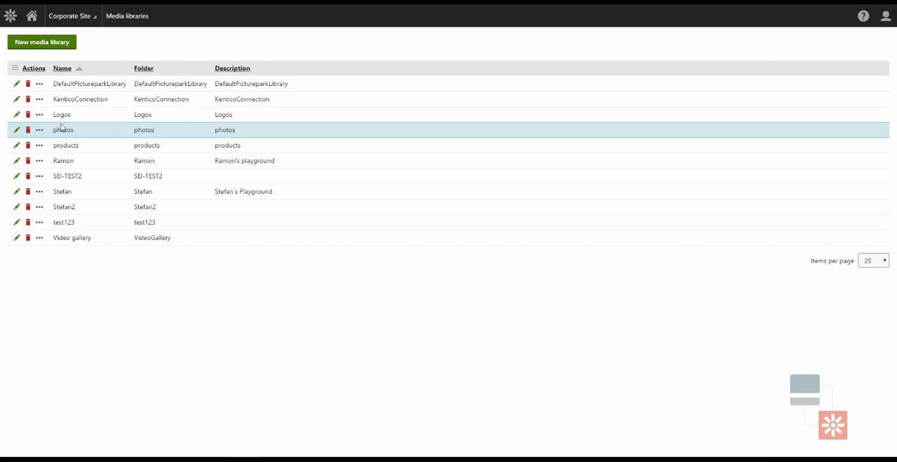
left_click(9, 15)
scroll(38, 172, "down", 2)
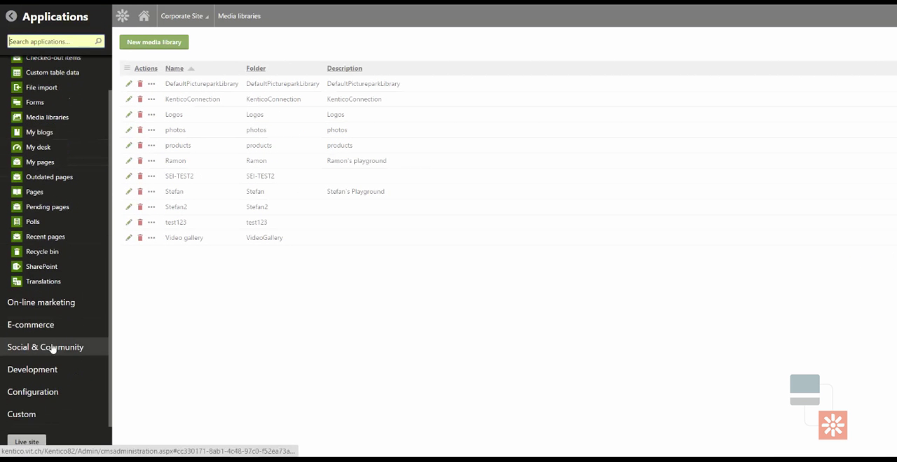
left_click(16, 414)
left_click(59, 218)
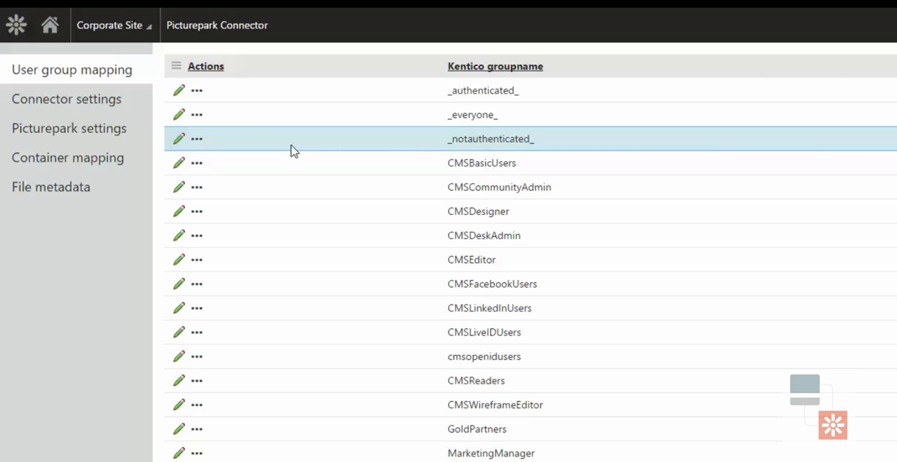
Review the connector settings and the Picturepark settings with the standard metadata fields.
left_click(115, 105)
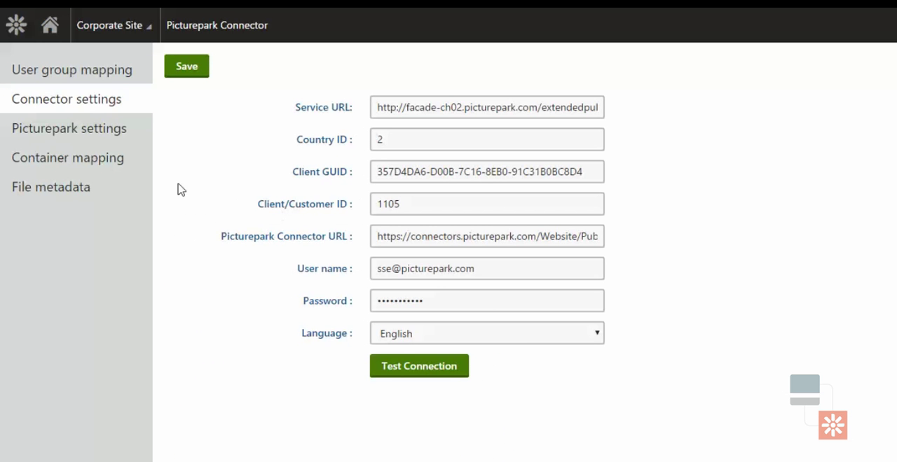
left_click(88, 134)
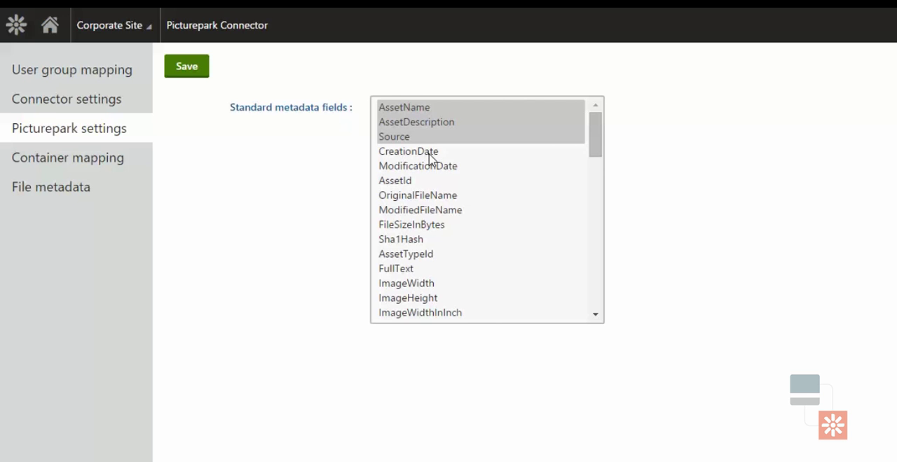
Open the container mapping settings, select the Logos library with the products branch collapsed, and enable Sync with Picturepark.
left_click(110, 159)
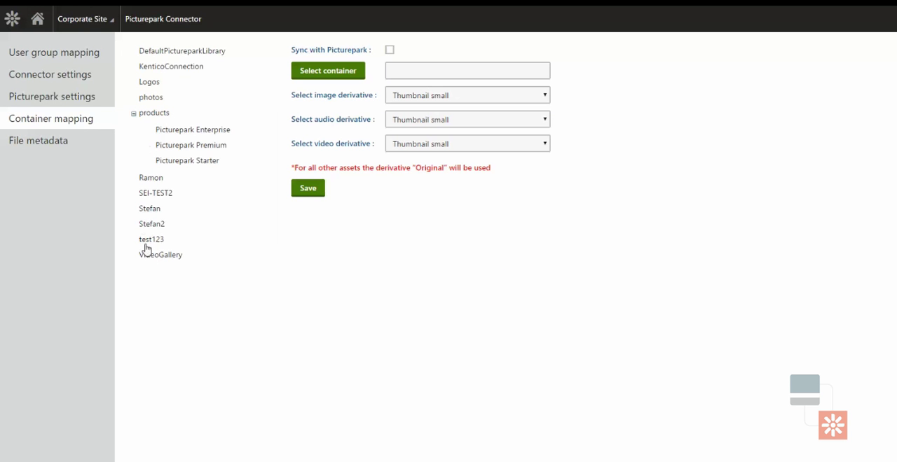
left_click(133, 114)
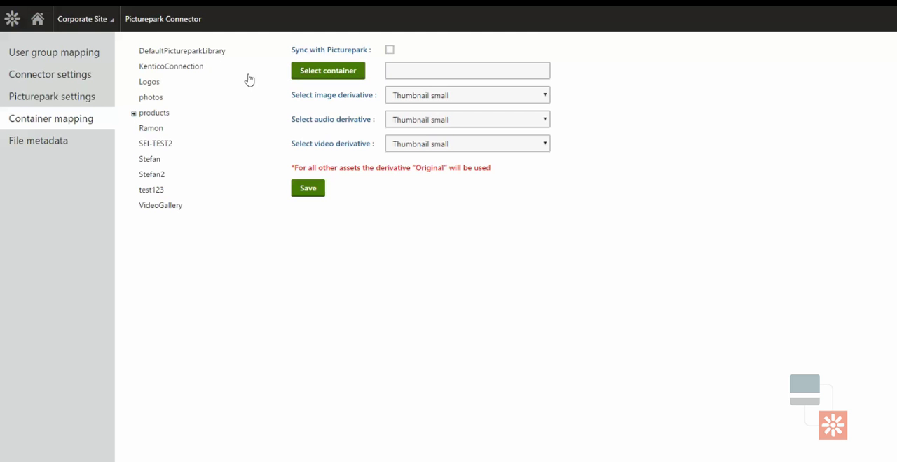
left_click(157, 84)
left_click(389, 51)
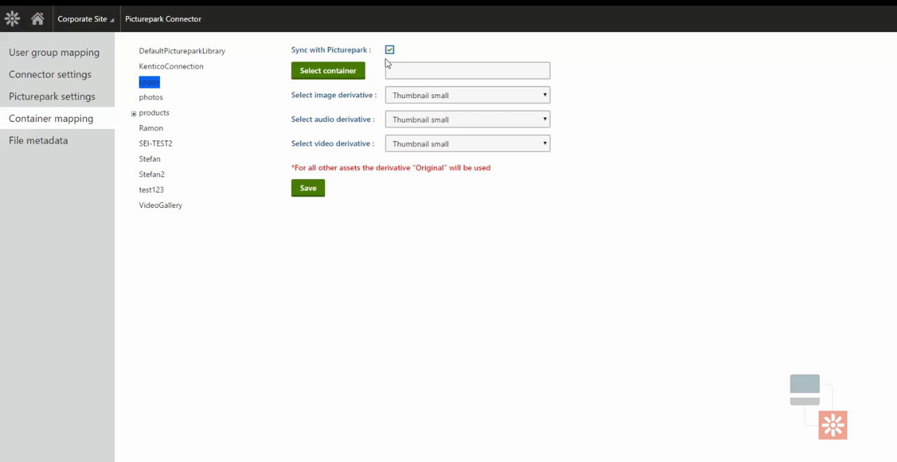
Look through the Picturepark container list for the Logos library and close it without choosing a container.
left_click(354, 79)
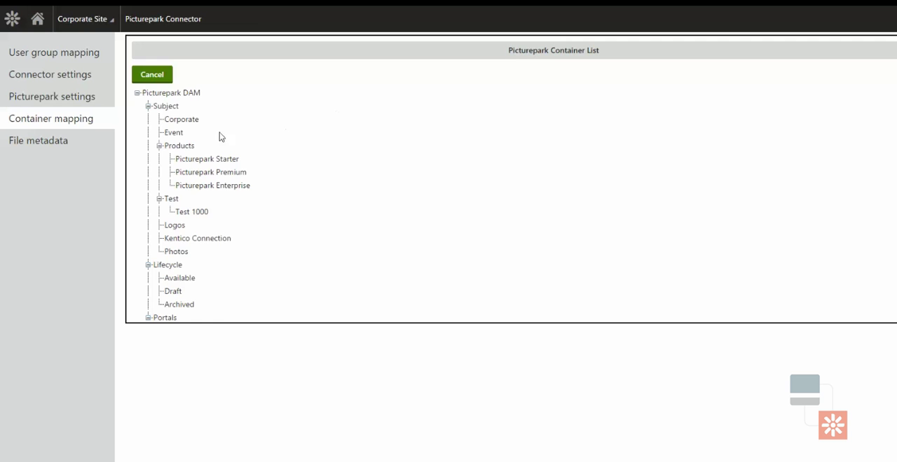
scroll(175, 154, "down", 3)
scroll(168, 169, "up", 3)
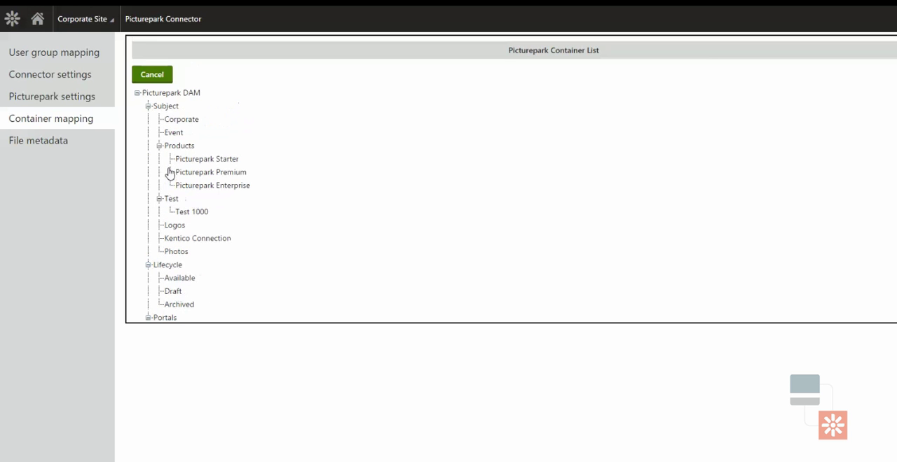
left_click(163, 75)
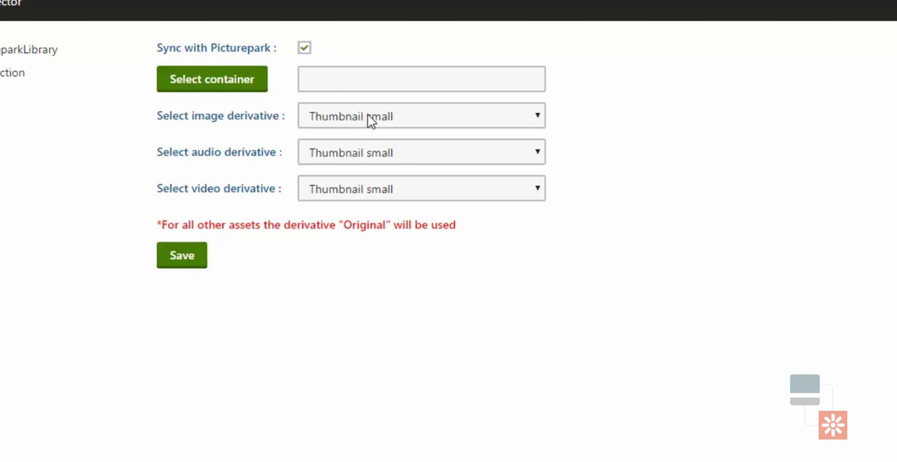
Review the image and audio derivative options for the Logos library, leaving both set to Thumbnail small.
left_click(370, 121)
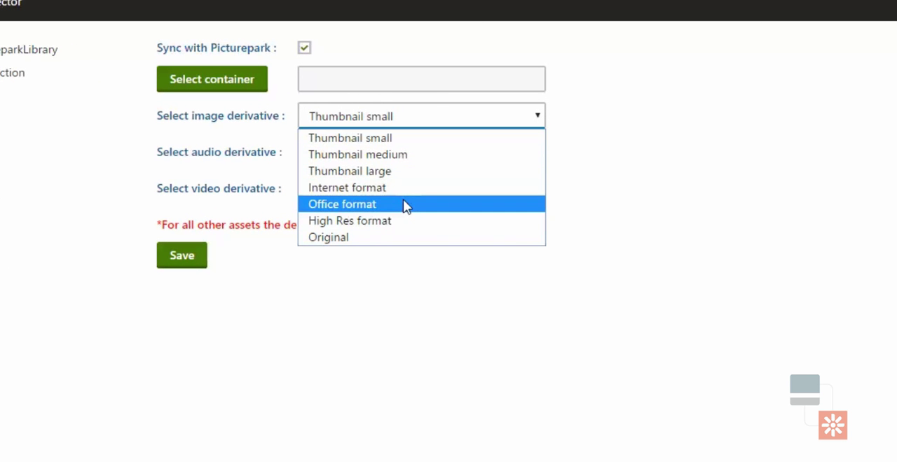
left_click(630, 198)
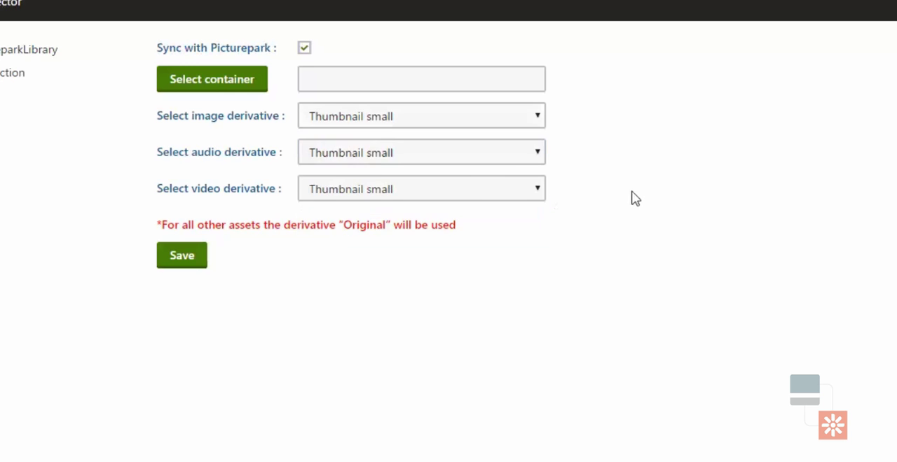
left_click(387, 154)
left_click(428, 172)
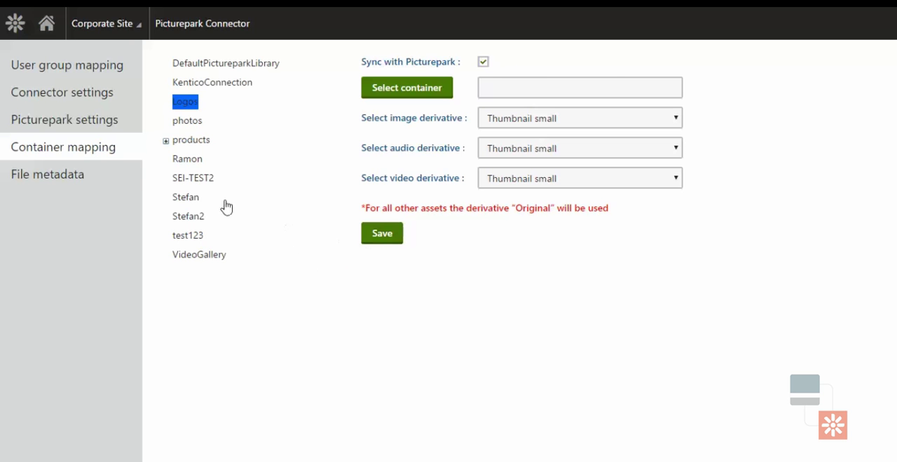
Check the file metadata of the Logos and photos libraries, and read the first three pages of metadata for IMG_0067.
left_click(76, 176)
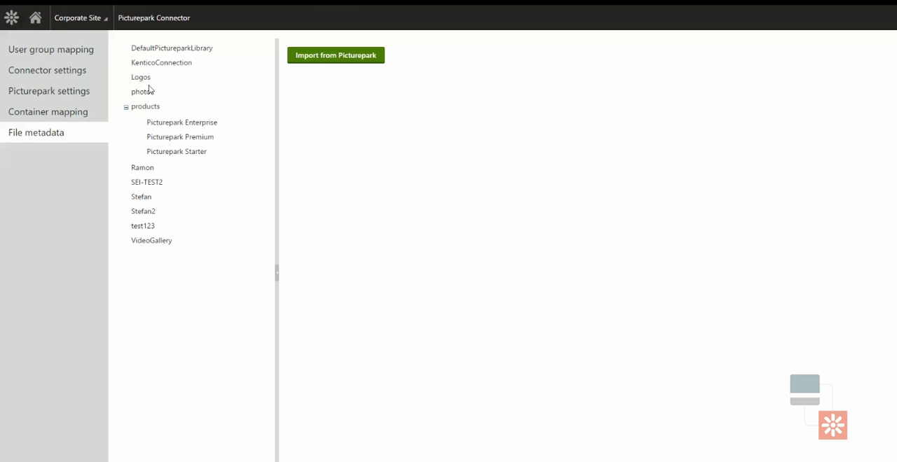
left_click(146, 79)
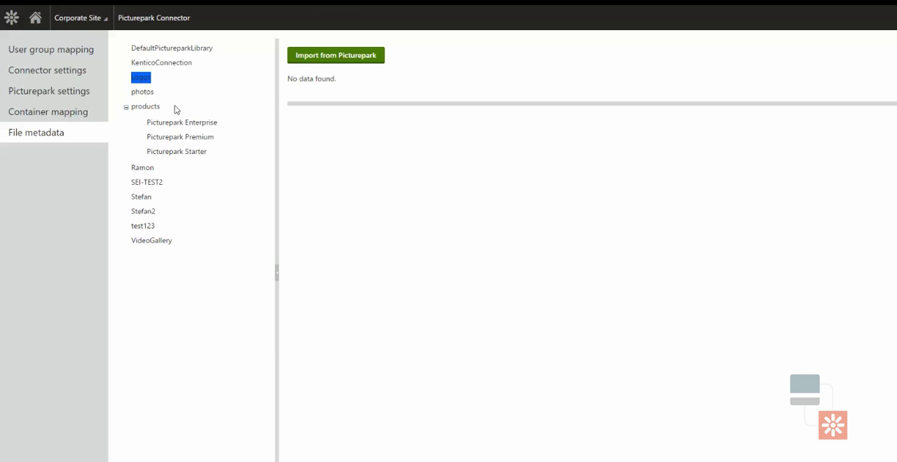
left_click(144, 93)
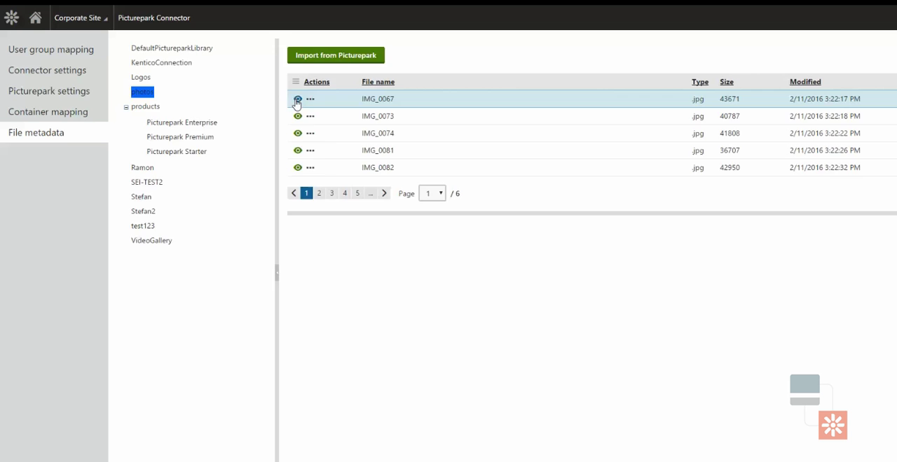
left_click(297, 100)
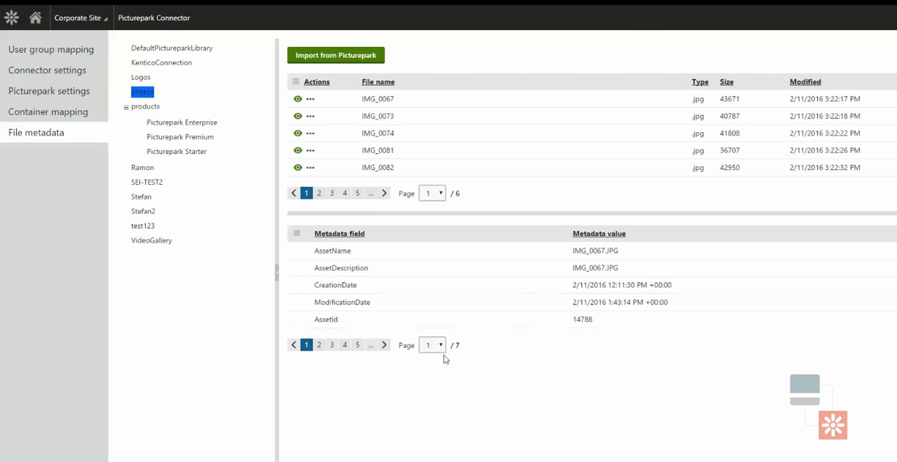
left_click(384, 345)
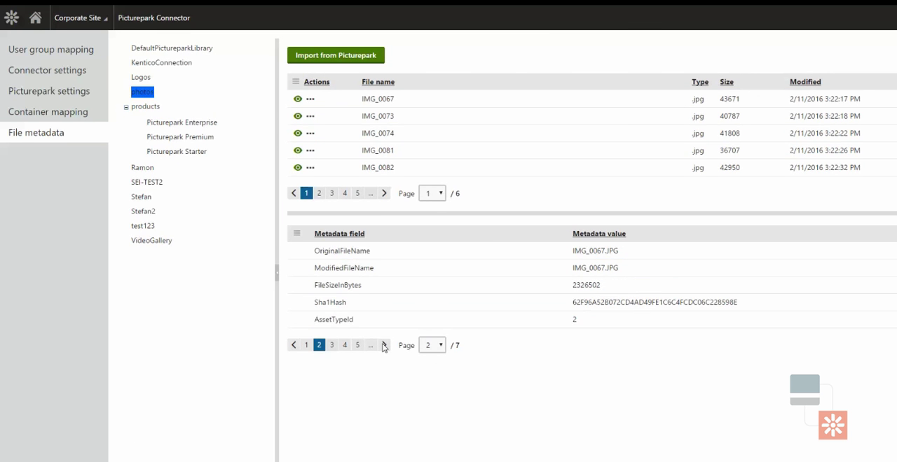
left_click(384, 345)
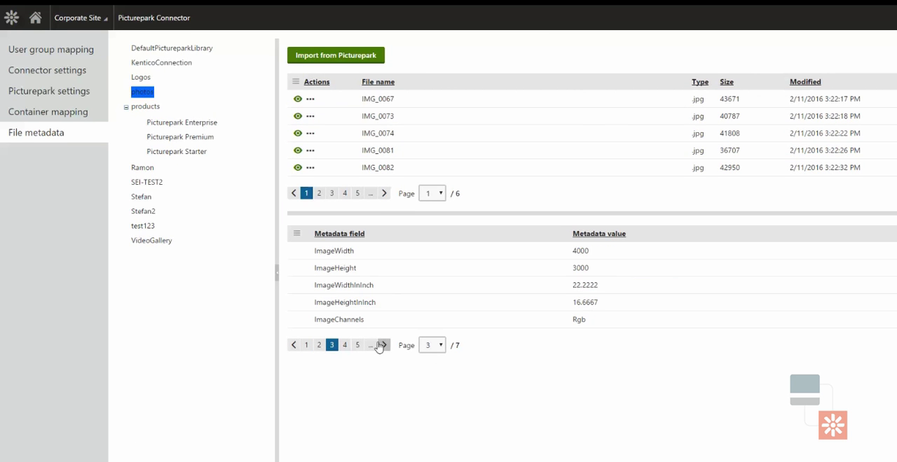
Return to the site's home page and view the photo placed under the welcome heading.
left_click(36, 50)
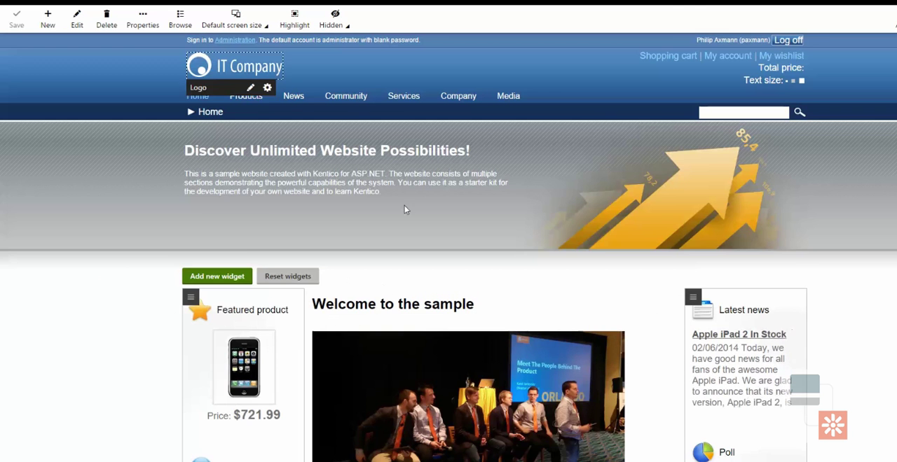
scroll(485, 278, "down", 2)
scroll(485, 278, "down", 1)
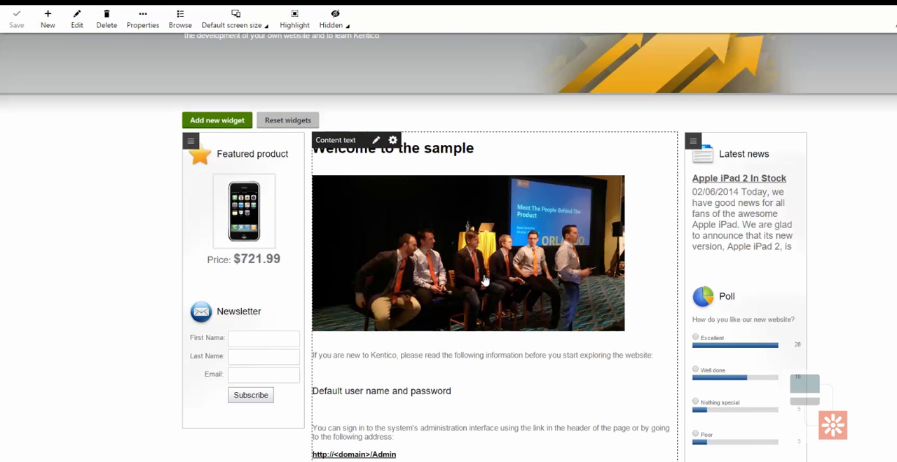